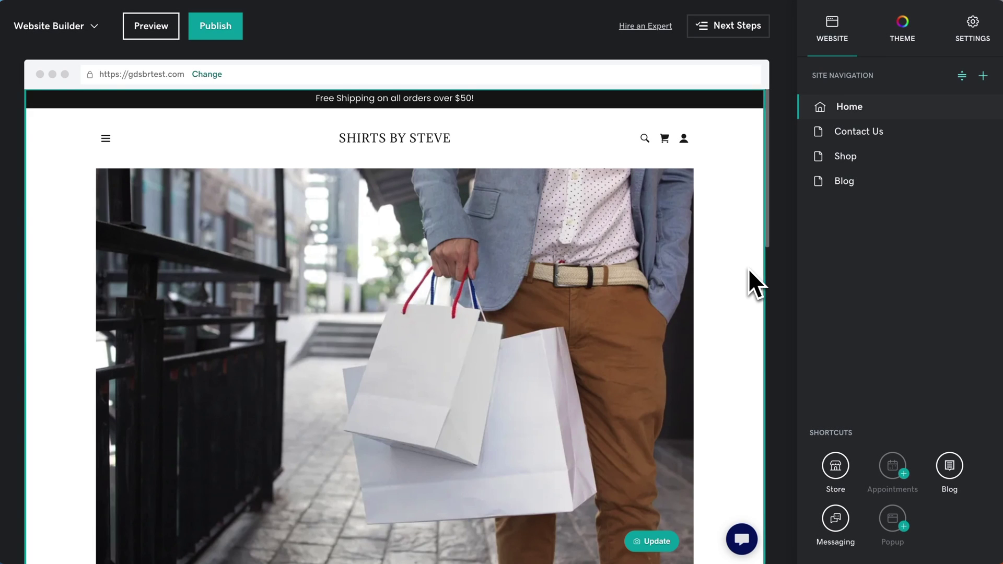
Replace the hero paragraph text with 'Weldome to my online store!' in the Header panel
{"action": "scroll", "coordinate": [748, 270], "scroll_direction": "down", "scroll_amount": 5}
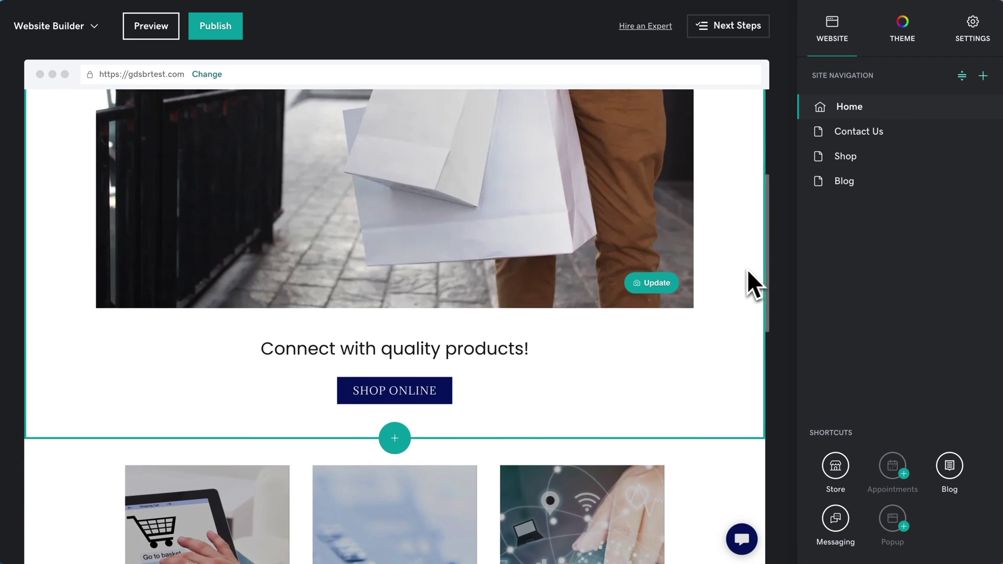
{"action": "left_click", "coordinate": [520, 342]}
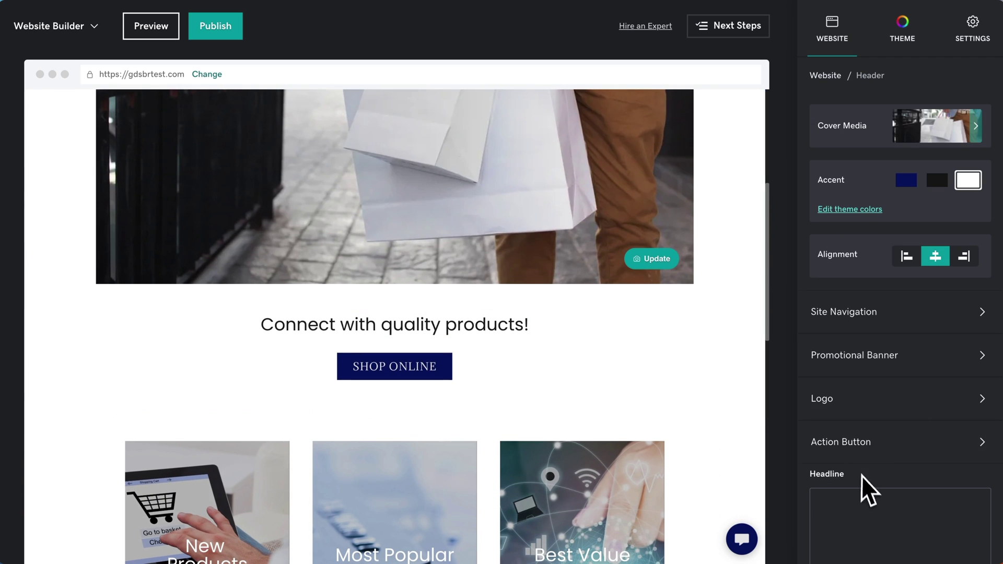
{"action": "scroll", "coordinate": [869, 506], "scroll_direction": "down", "scroll_amount": 5}
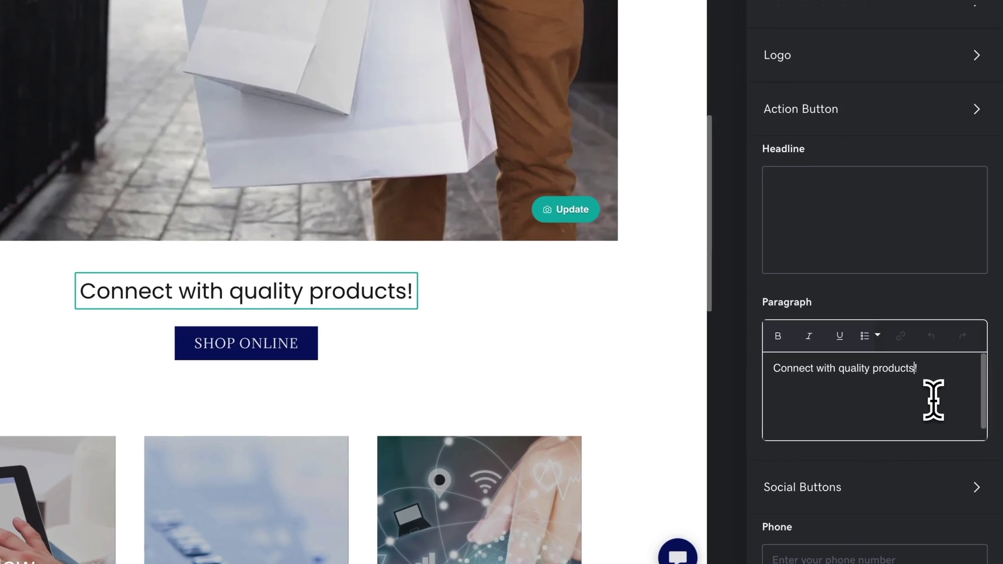
{"action": "key", "text": "ctrl+a"}
{"action": "type", "text": "Weld"}
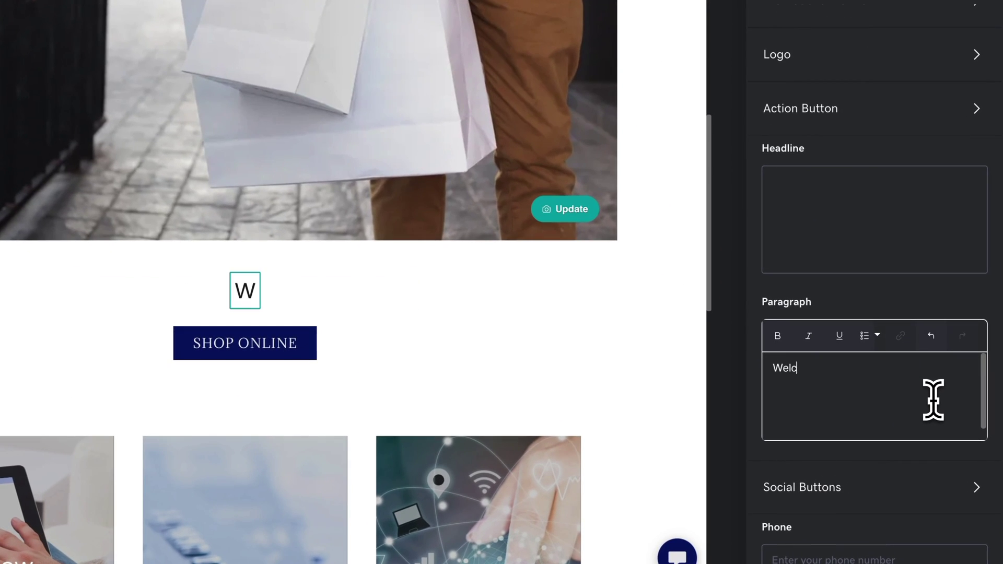
{"action": "type", "text": "ome to my online store!"}
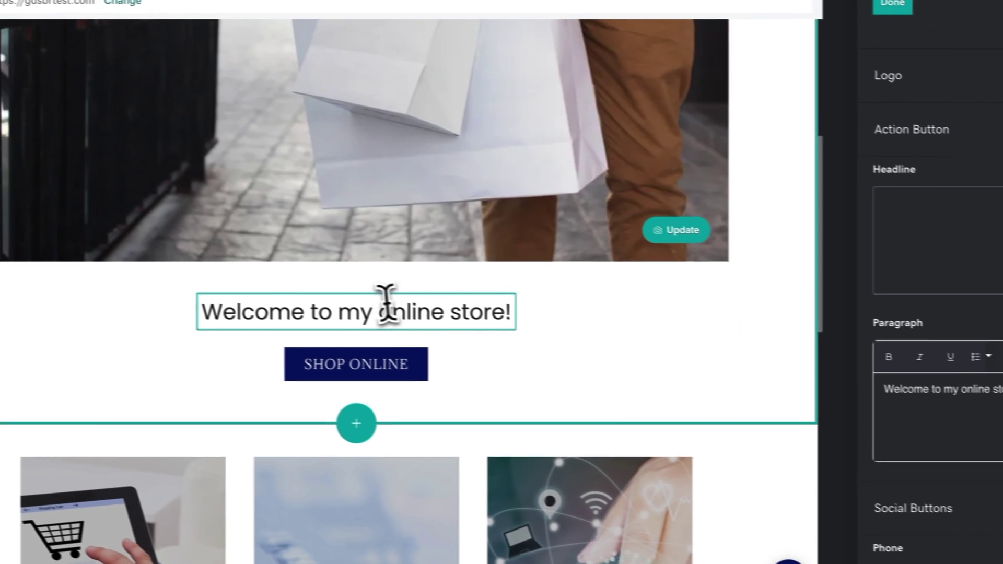
Reword the hero text inline to 'Welcome to the best online store!' and close the header settings
{"action": "left_click", "coordinate": [273, 292]}
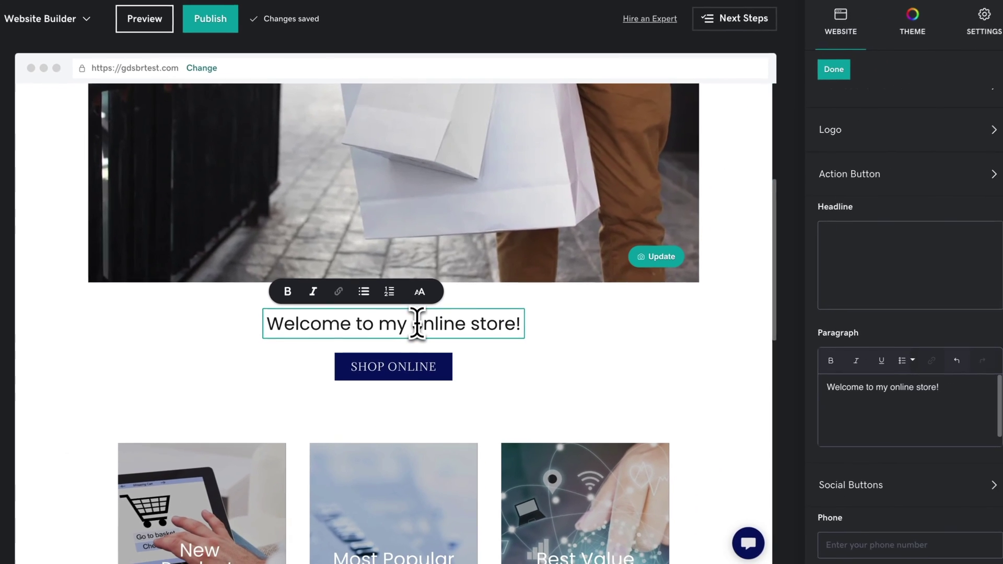
{"action": "left_click", "coordinate": [417, 324]}
{"action": "key", "text": "BackSpace"}
{"action": "key", "text": "BackSpace"}
{"action": "type", "text": "the best"}
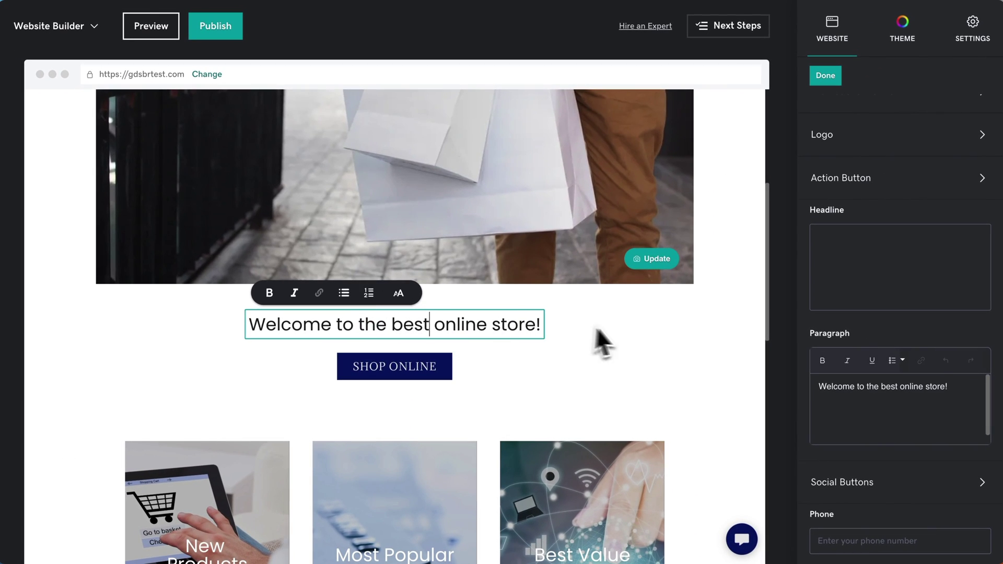
{"action": "left_click", "coordinate": [625, 328]}
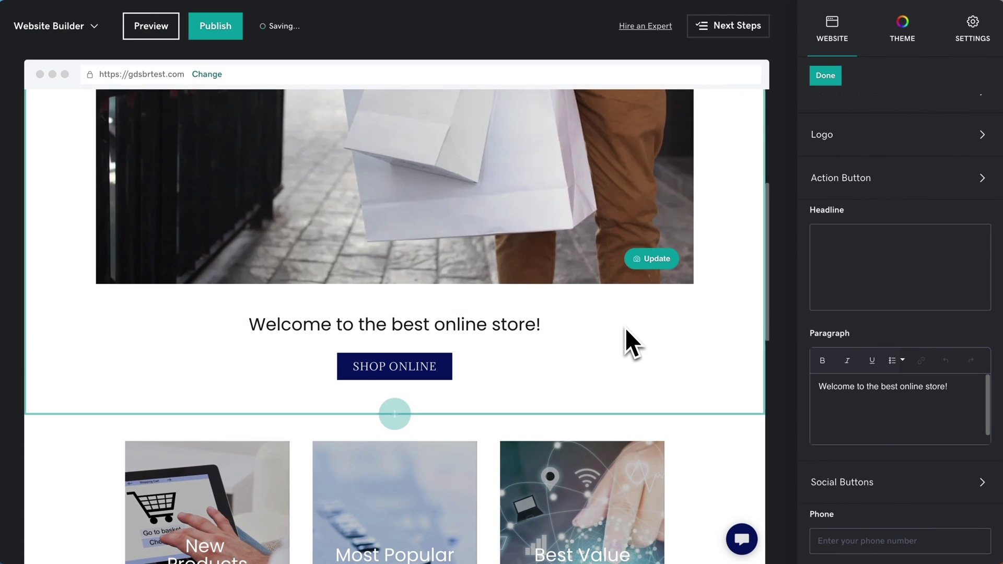
{"action": "left_click", "coordinate": [826, 76]}
{"action": "scroll", "coordinate": [725, 133], "scroll_direction": "up", "scroll_amount": 5}
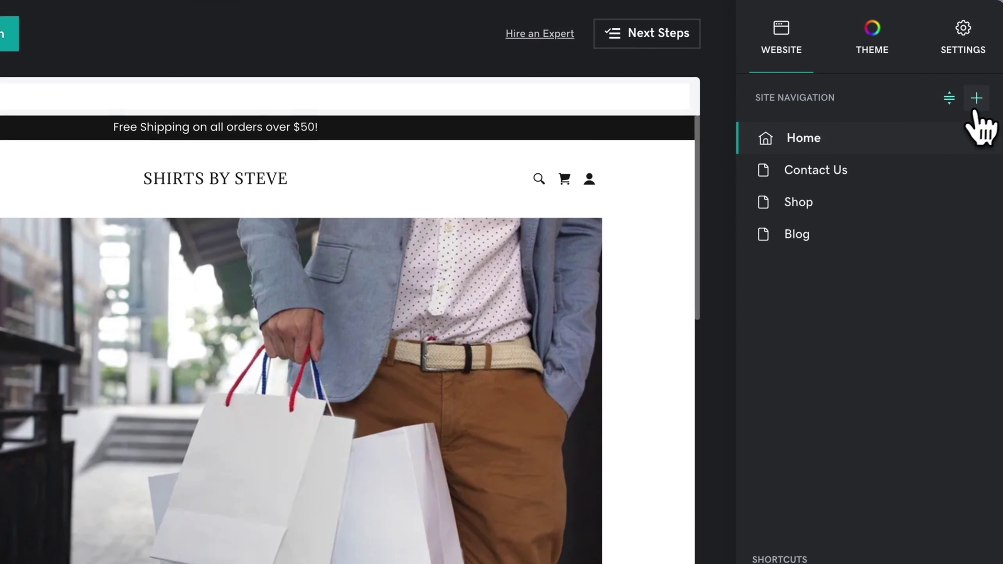
Add a new site page named 'About Us'
{"action": "left_click", "coordinate": [983, 76]}
{"action": "type", "text": "About Us"}
{"action": "key", "text": "Return"}
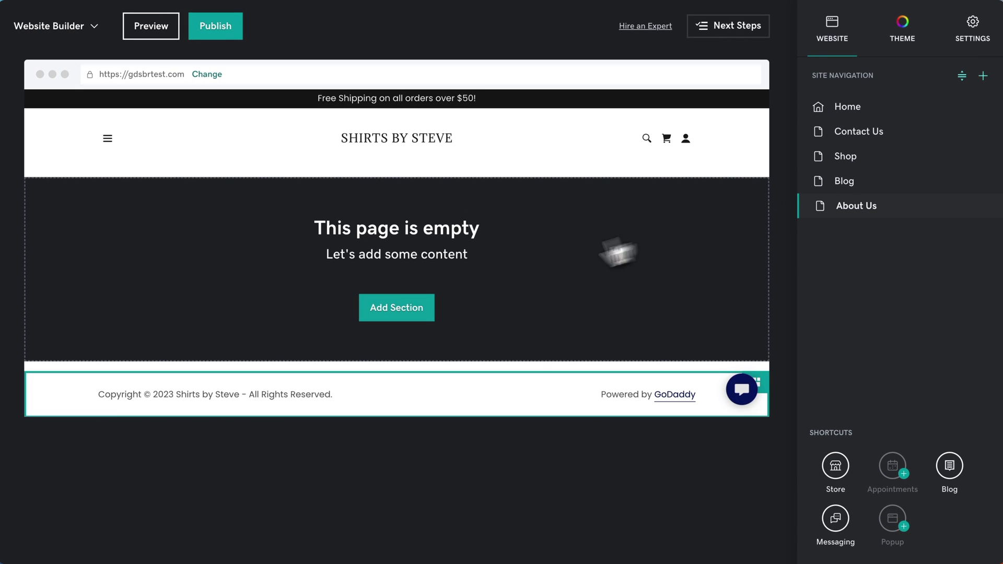
Add the long-text General > Content section to the empty About Us page
{"action": "left_click", "coordinate": [374, 316]}
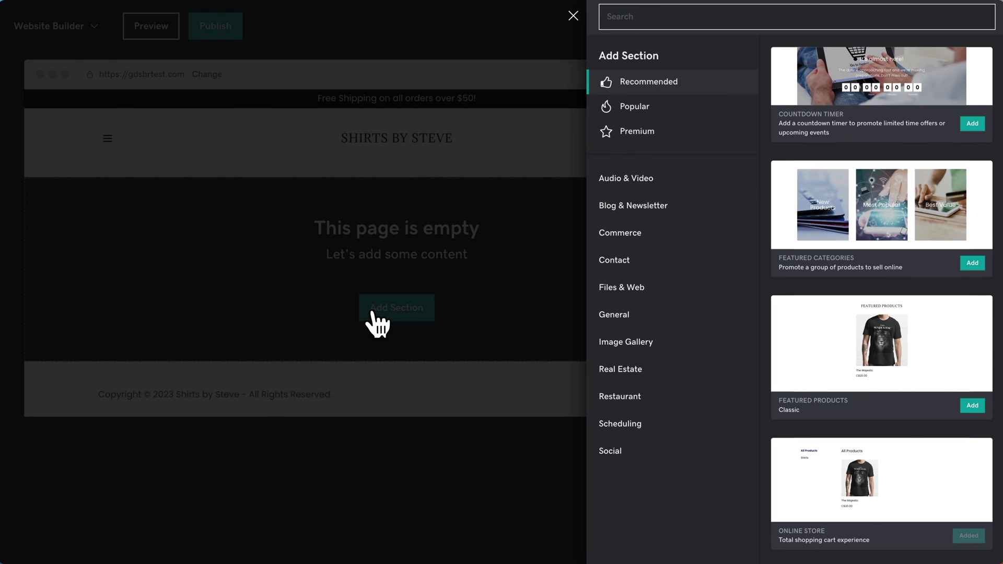
{"action": "left_click", "coordinate": [630, 318]}
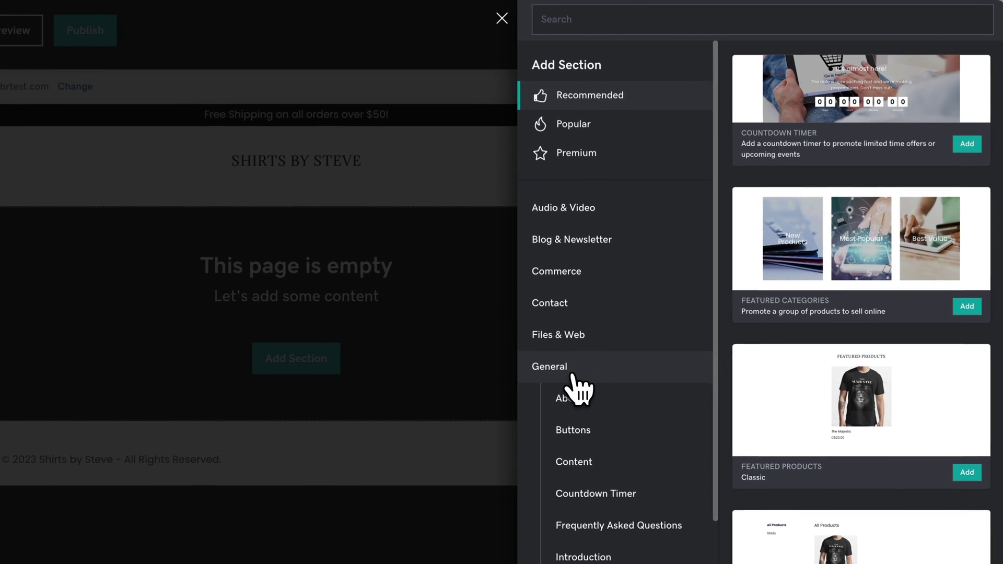
{"action": "left_click", "coordinate": [578, 465]}
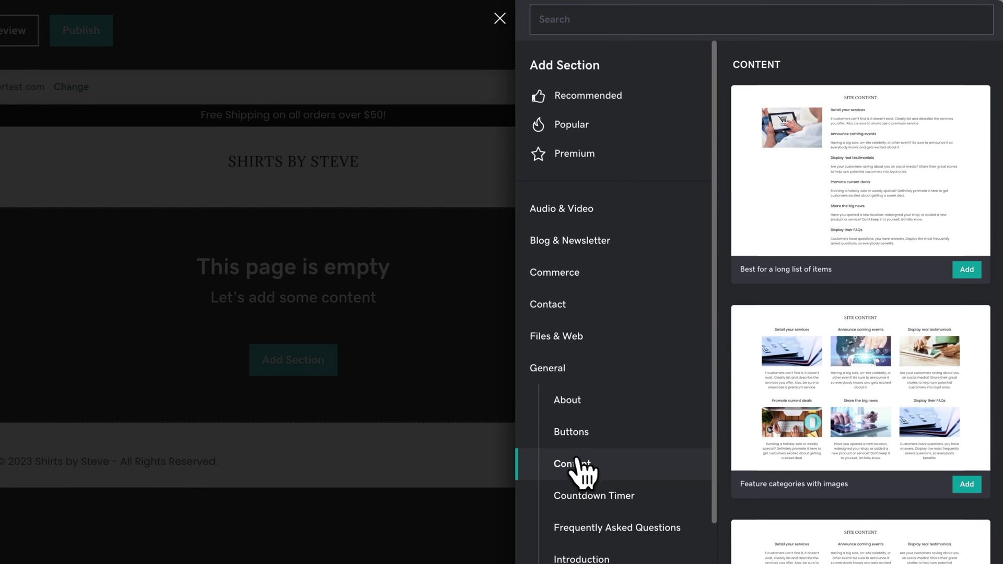
{"action": "scroll", "coordinate": [719, 473], "scroll_direction": "down", "scroll_amount": 10}
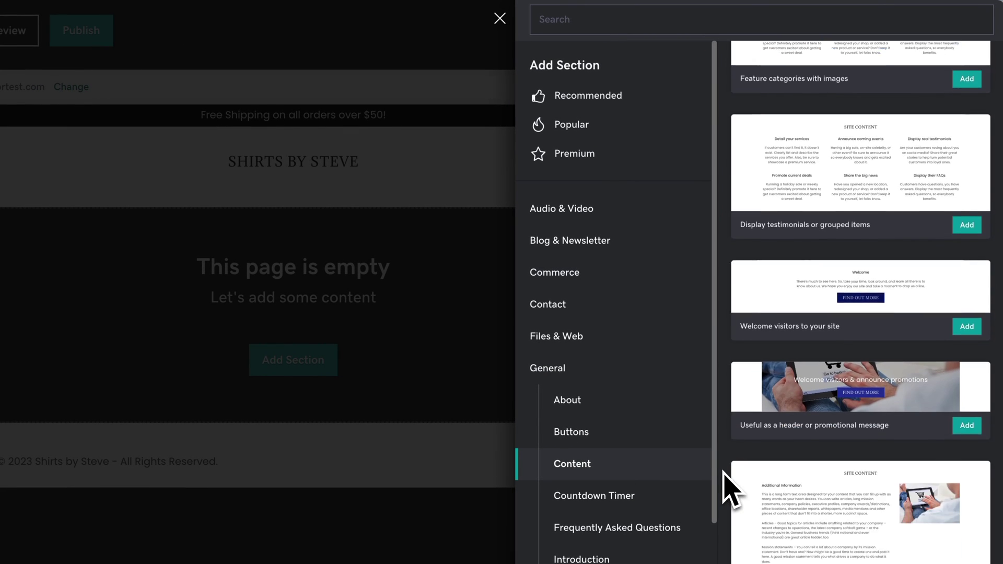
{"action": "left_click", "coordinate": [966, 392]}
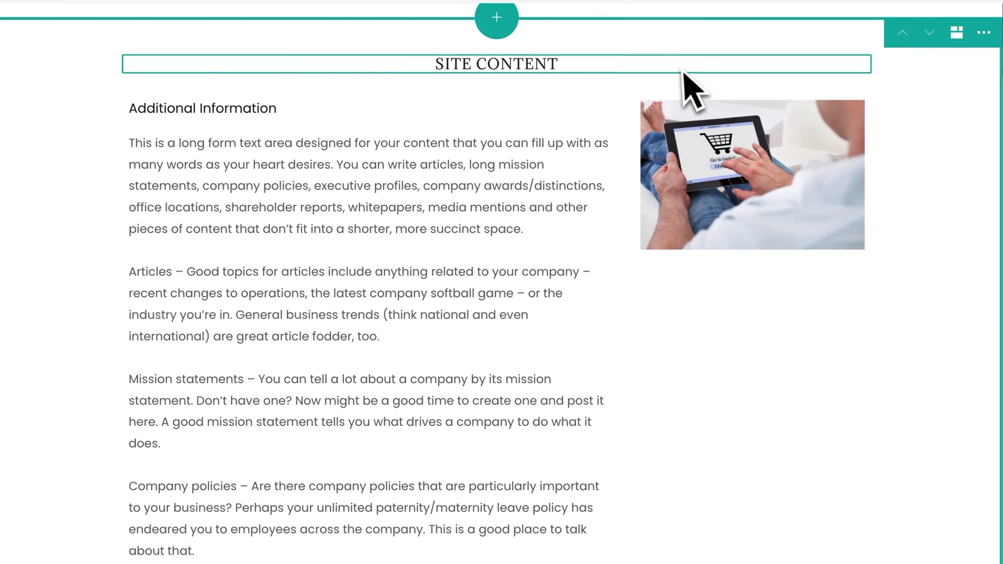
Delete the SITE CONTENT title from the new section and select its image
{"action": "left_click", "coordinate": [567, 149]}
{"action": "left_click", "coordinate": [155, 107]}
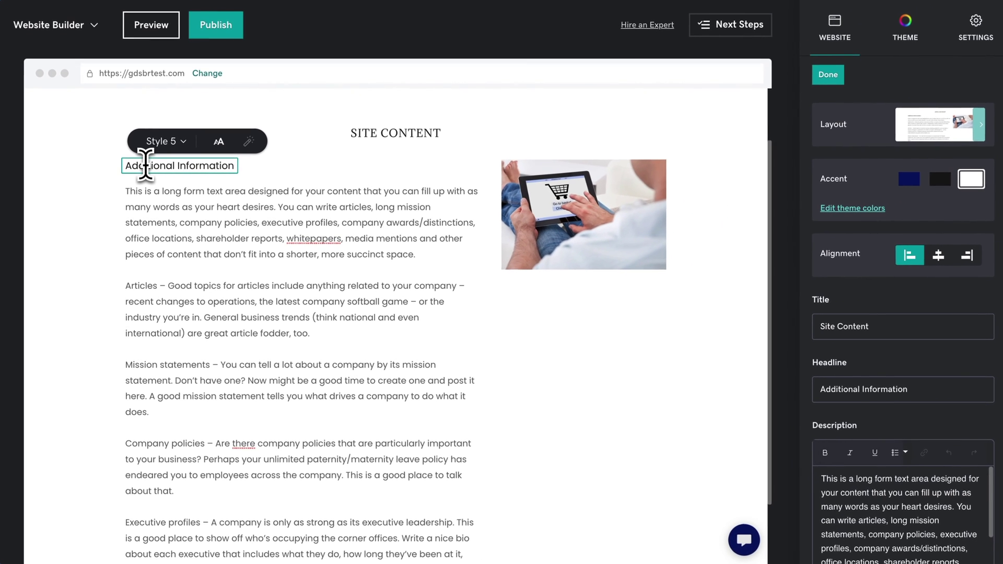
{"action": "left_click", "coordinate": [418, 135]}
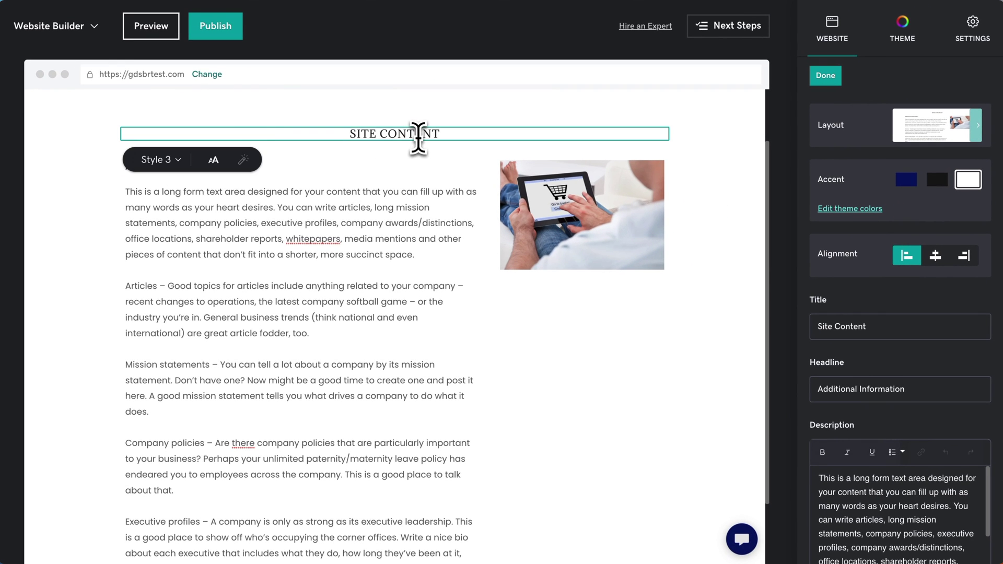
{"action": "left_click", "coordinate": [666, 370]}
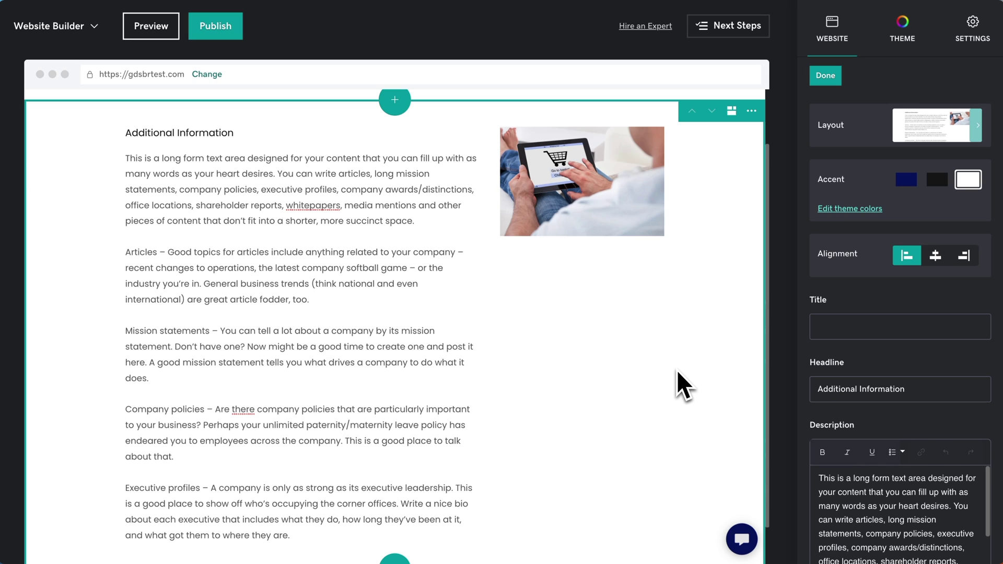
{"action": "left_click", "coordinate": [363, 316]}
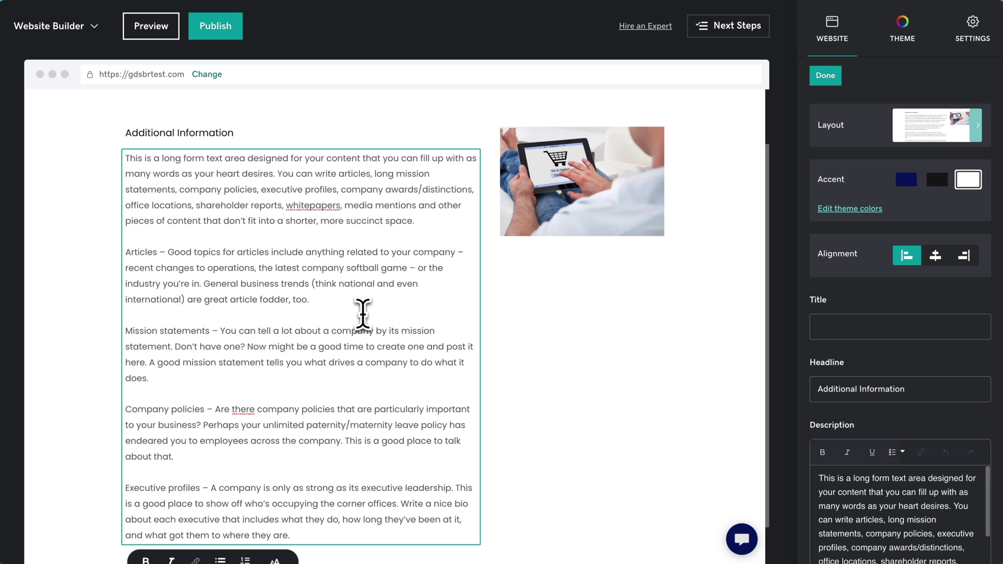
{"action": "left_click", "coordinate": [601, 179]}
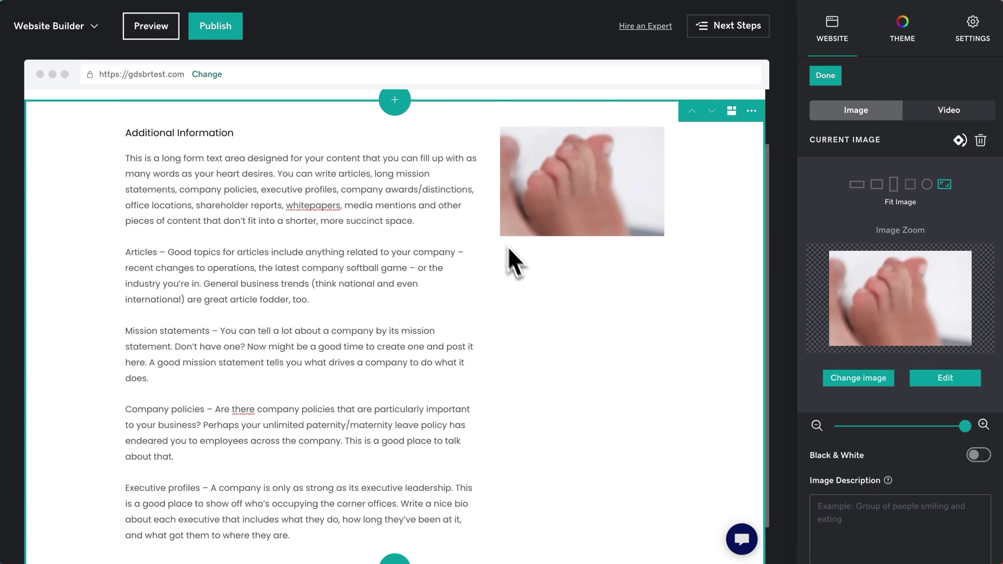
Add an extra-large 'This is a he' line below the Articles paragraph
{"action": "left_click", "coordinate": [373, 295]}
{"action": "key", "text": "Return"}
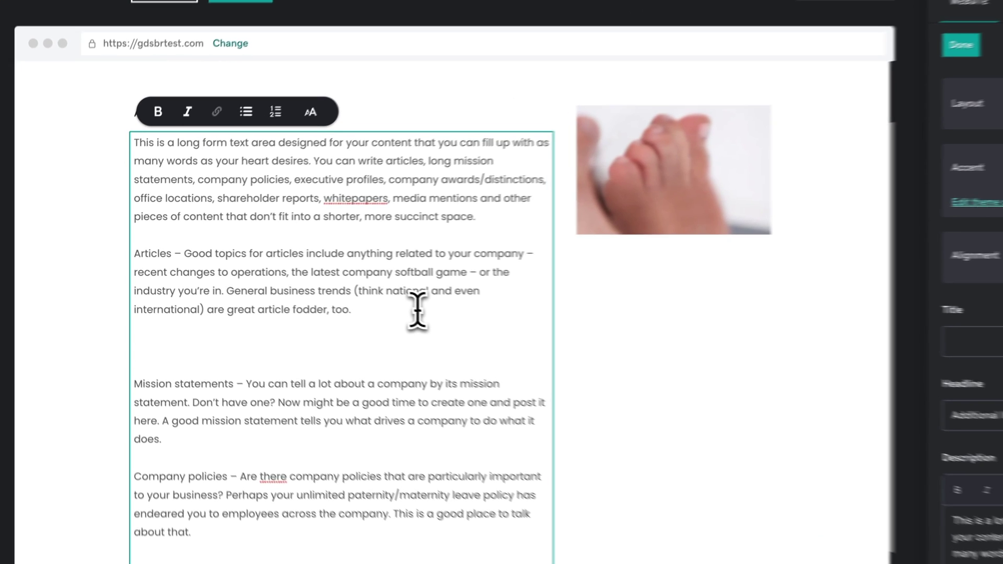
{"action": "type", "text": "This is "}
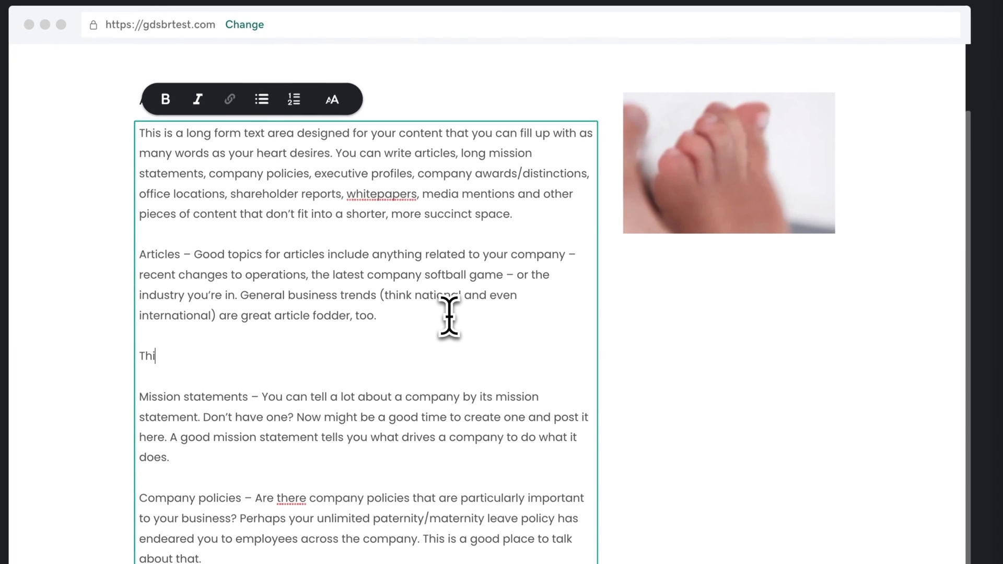
{"action": "type", "text": "a heading"}
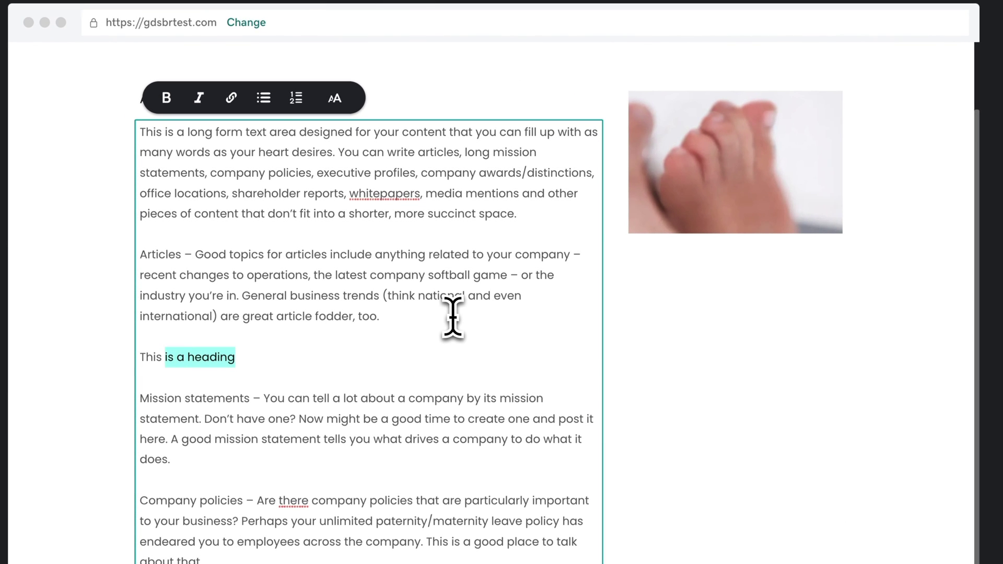
{"action": "left_click", "coordinate": [335, 98]}
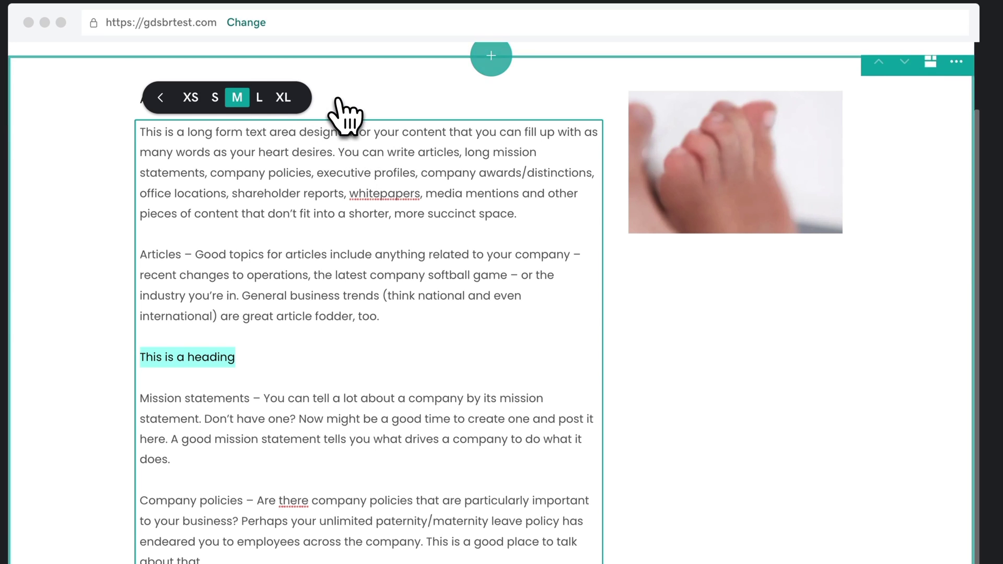
{"action": "left_click", "coordinate": [284, 97]}
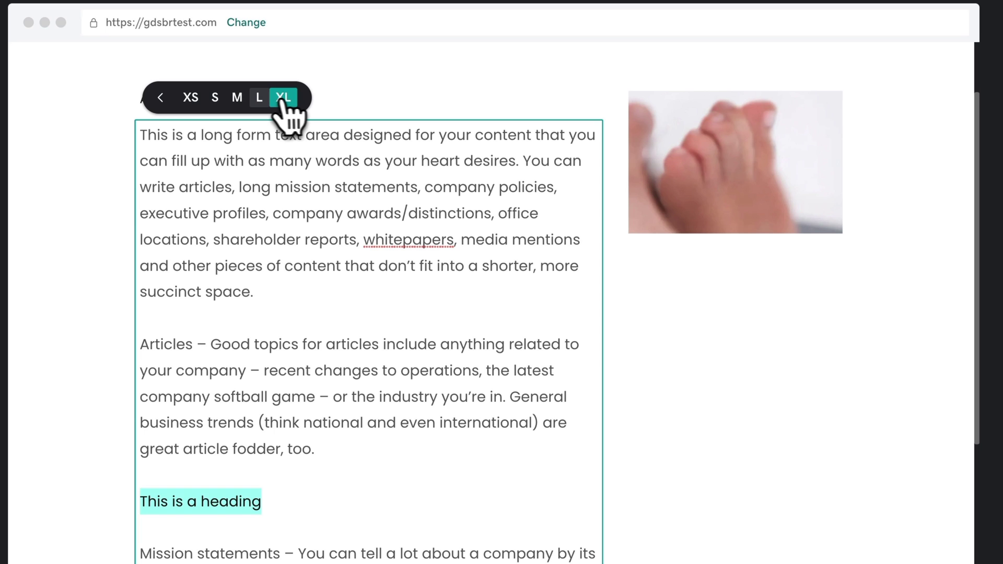
Set the body text to medium size and select the 'This is a heading' line
{"action": "left_click", "coordinate": [236, 98]}
{"action": "left_click", "coordinate": [672, 443]}
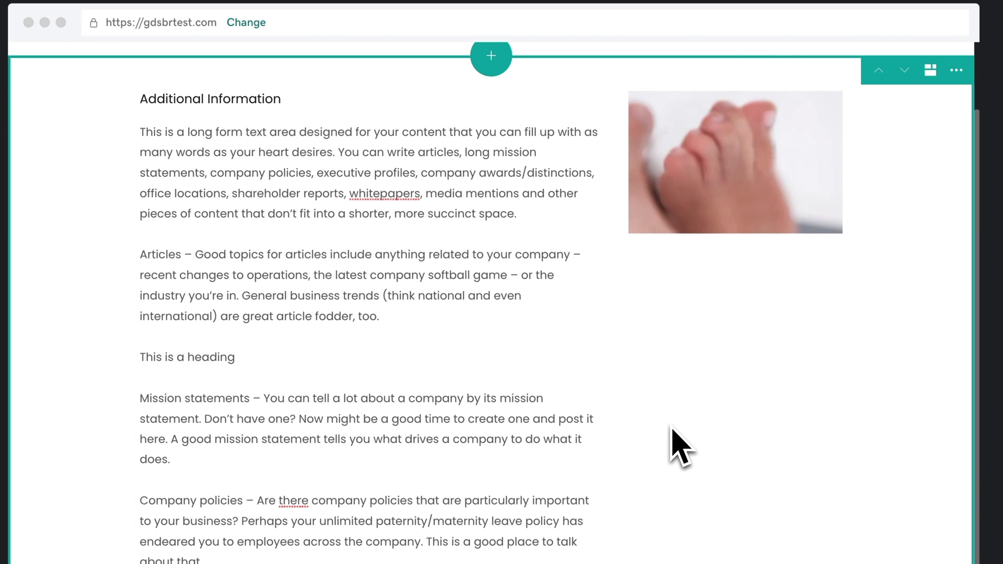
{"action": "left_click", "coordinate": [202, 354]}
{"action": "triple_click", "coordinate": [202, 354]}
{"action": "left_click", "coordinate": [699, 434]}
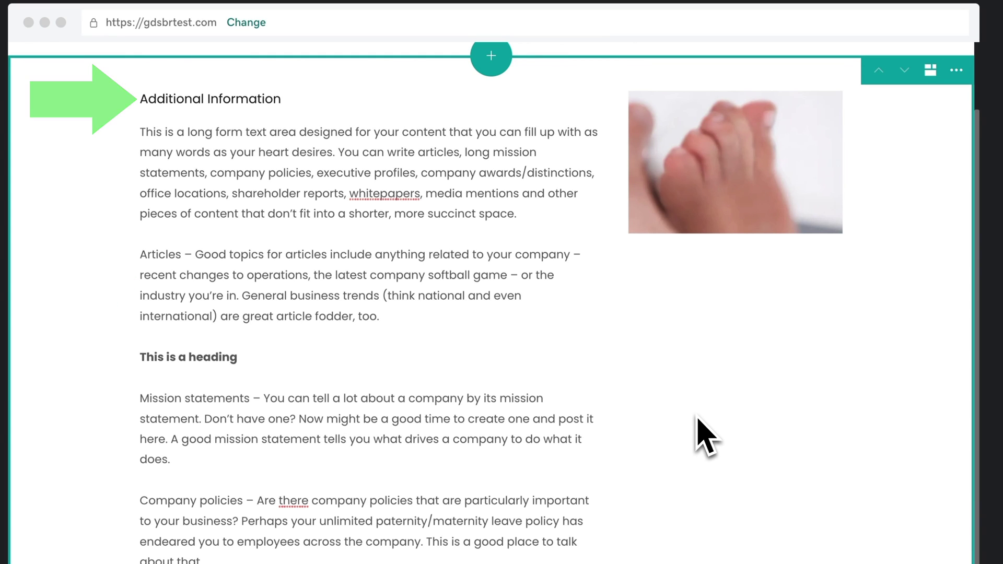
{"action": "left_click", "coordinate": [331, 298]}
{"action": "triple_click", "coordinate": [331, 295]}
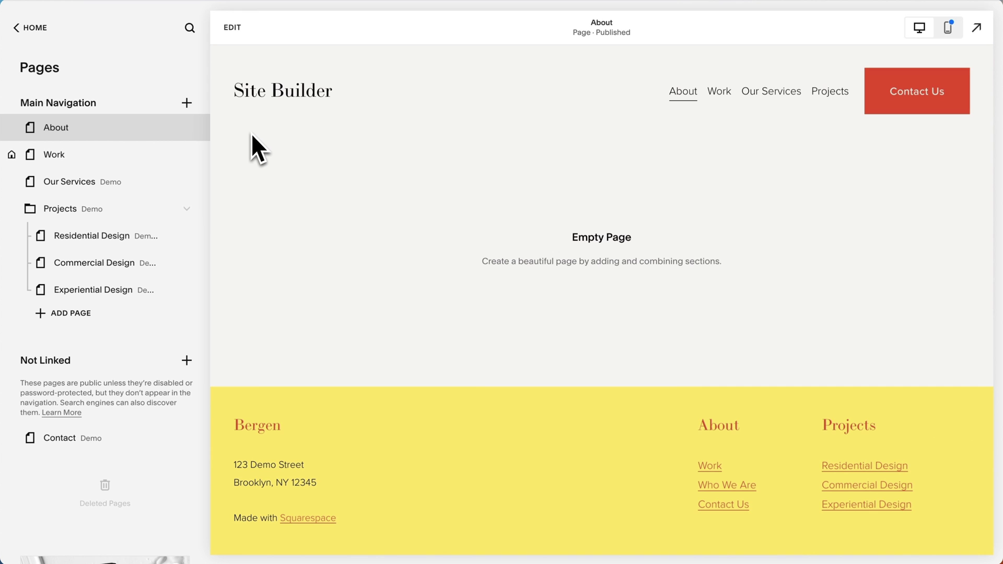
Add a blank section containing a text block to the About page
{"action": "left_click", "coordinate": [232, 27]}
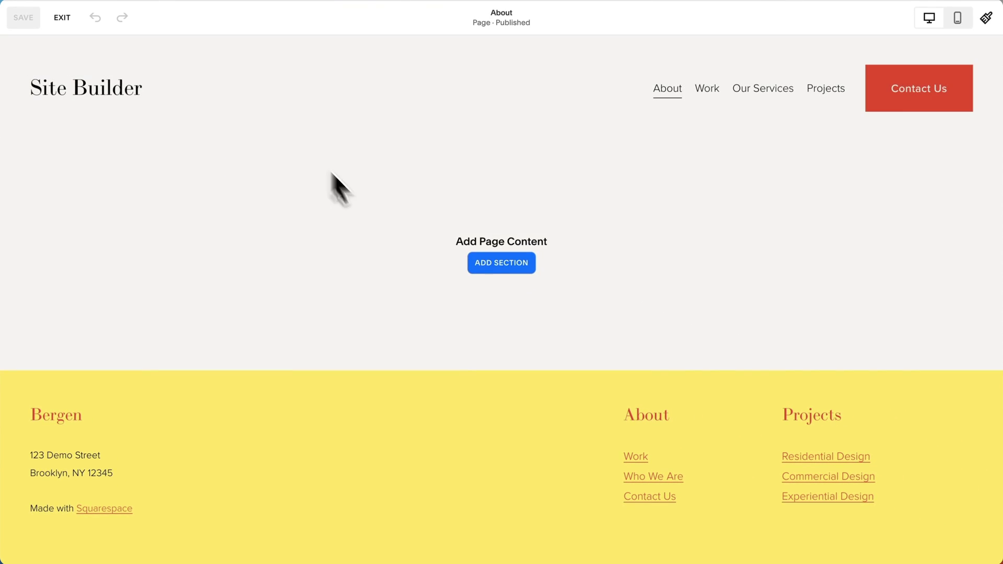
{"action": "left_click", "coordinate": [721, 383]}
{"action": "left_click", "coordinate": [162, 179]}
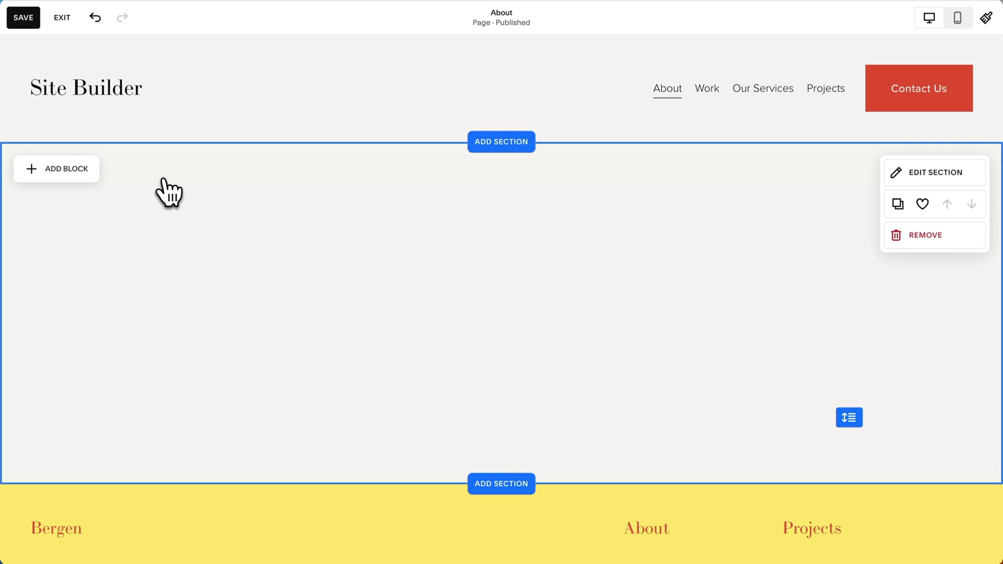
{"action": "left_click", "coordinate": [86, 172]}
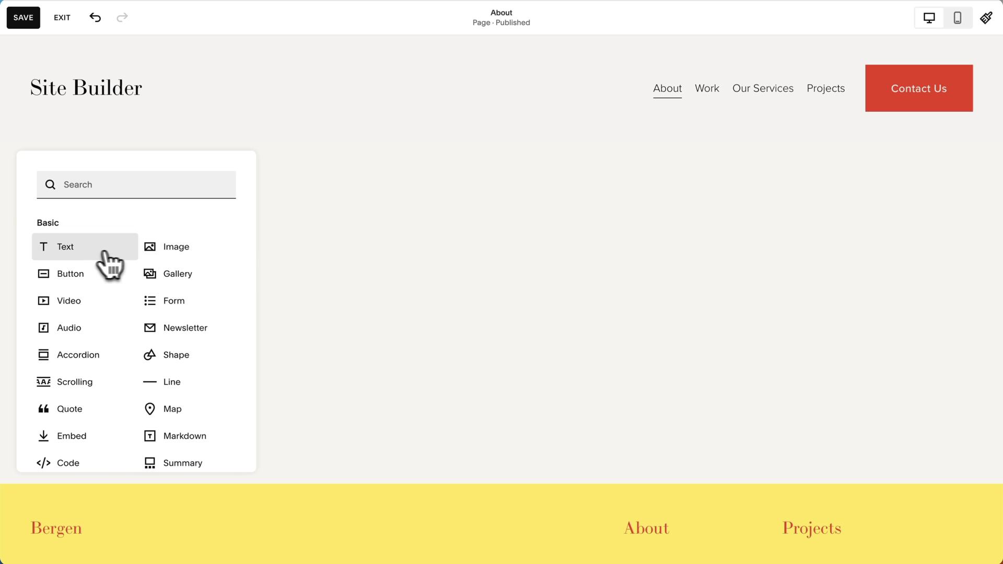
{"action": "left_click", "coordinate": [105, 261]}
Make the text a centred Heading 1 reading 'About Us' and move it to the page centre
{"action": "left_click", "coordinate": [66, 228]}
{"action": "left_click", "coordinate": [107, 177]}
{"action": "left_click", "coordinate": [104, 209]}
{"action": "left_click", "coordinate": [289, 176]}
{"action": "left_click", "coordinate": [278, 206]}
{"action": "type", "text": "About U"}
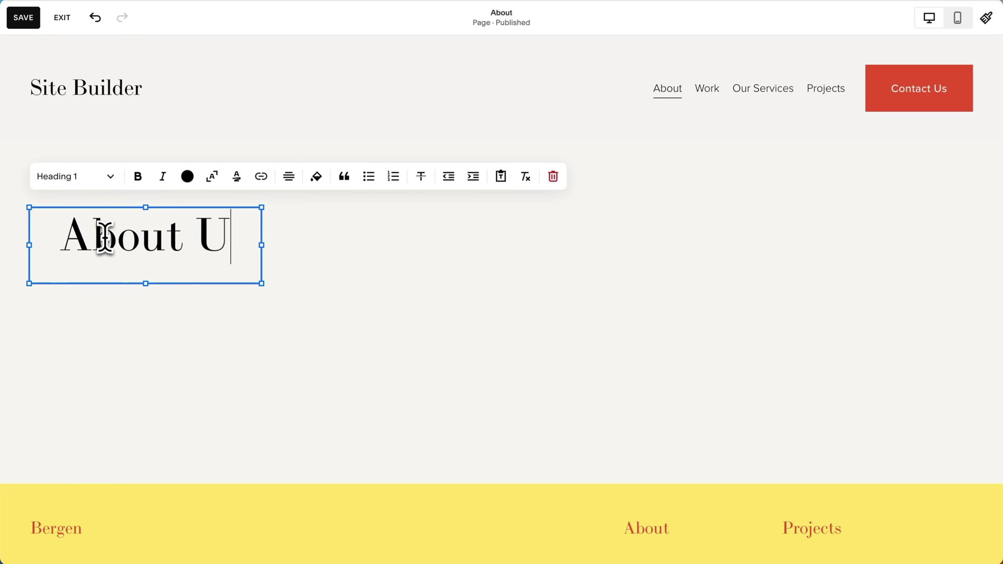
{"action": "type", "text": "s"}
{"action": "key", "text": "Escape"}
{"action": "left_click_drag", "start_coordinate": [135, 237], "coordinate": [486, 250]}
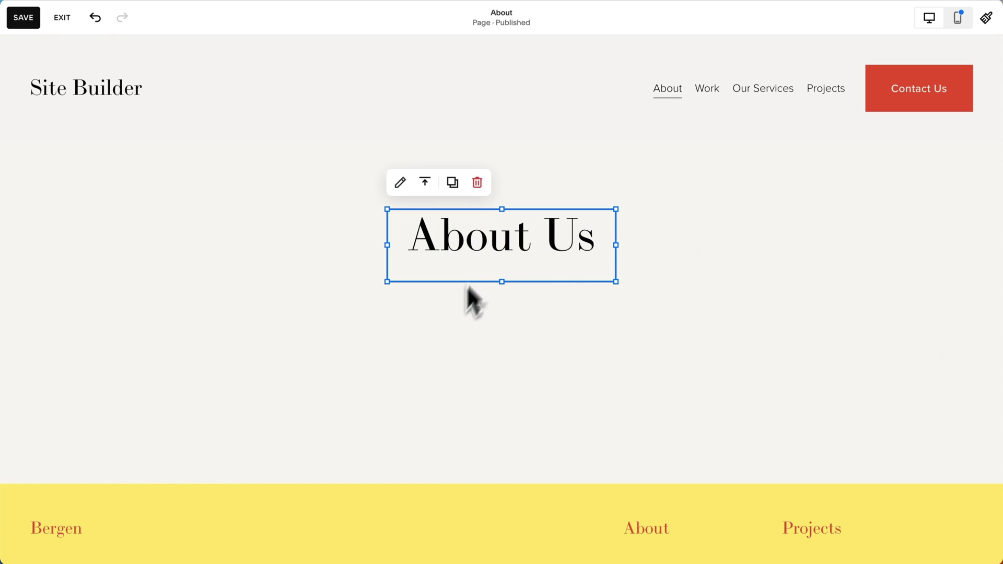
{"action": "left_click", "coordinate": [434, 341]}
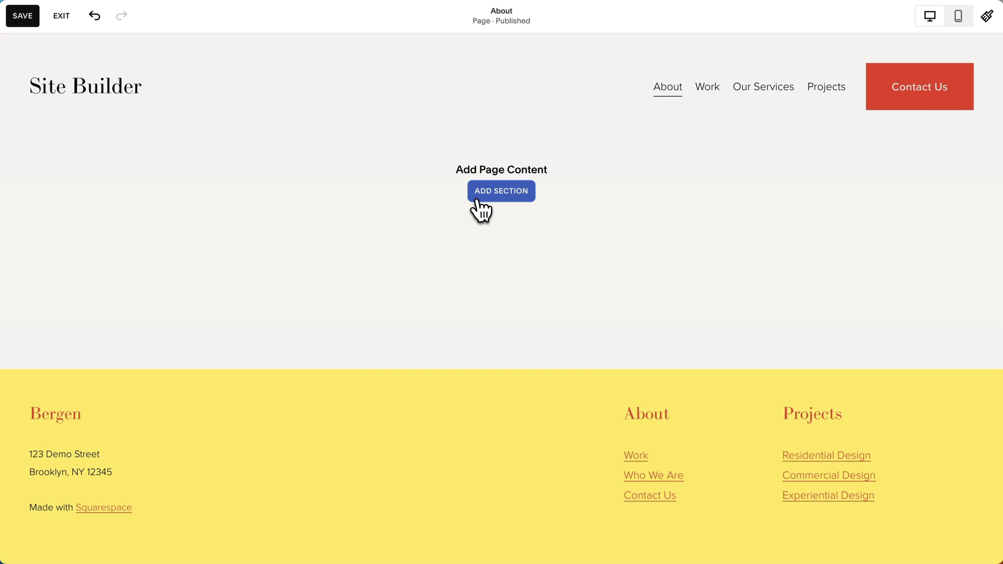
Insert the yellow 'Make it stand out' About template from the section gallery
{"action": "left_click", "coordinate": [480, 206]}
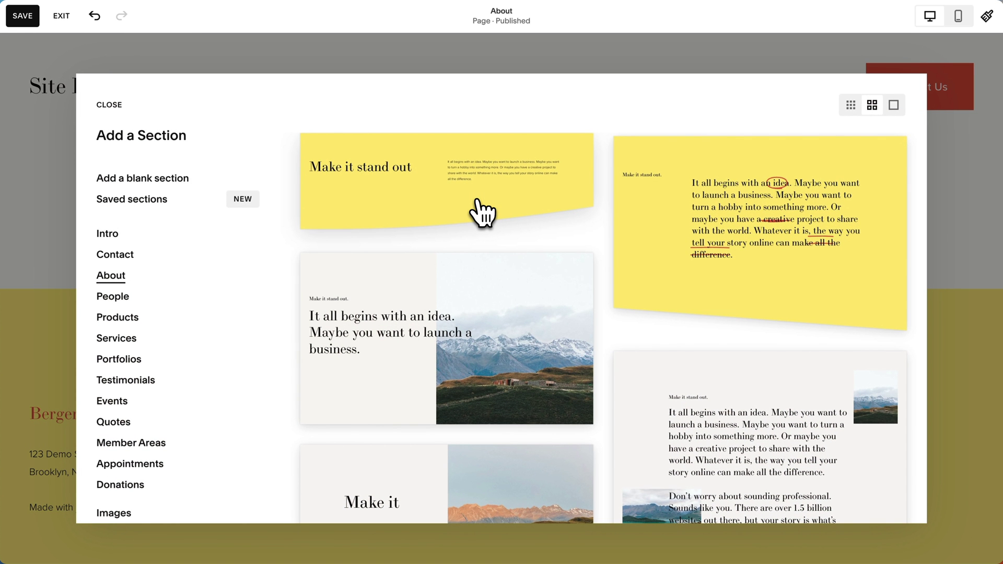
{"action": "scroll", "coordinate": [608, 304], "scroll_direction": "down", "scroll_amount": 10}
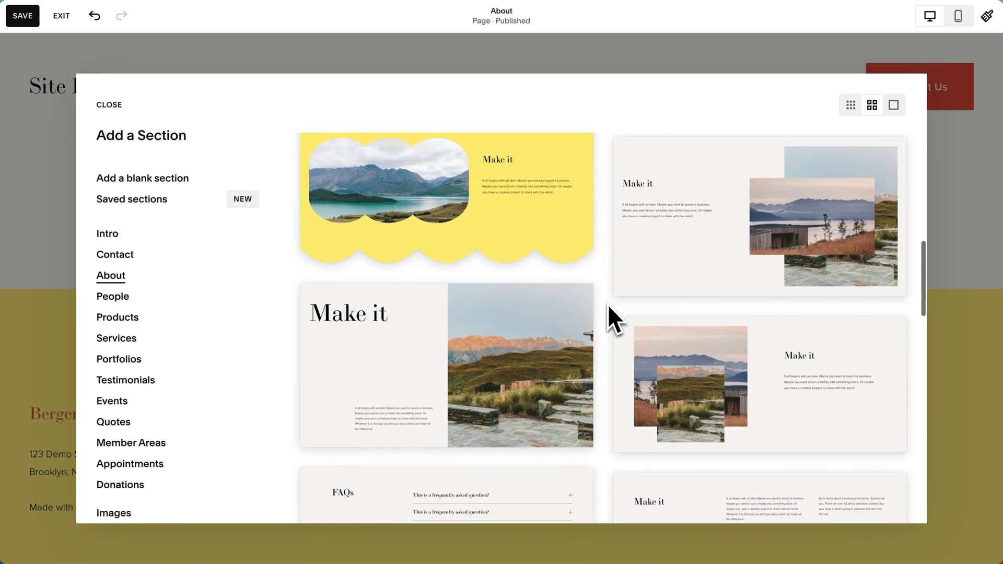
{"action": "scroll", "coordinate": [607, 304], "scroll_direction": "down", "scroll_amount": 15}
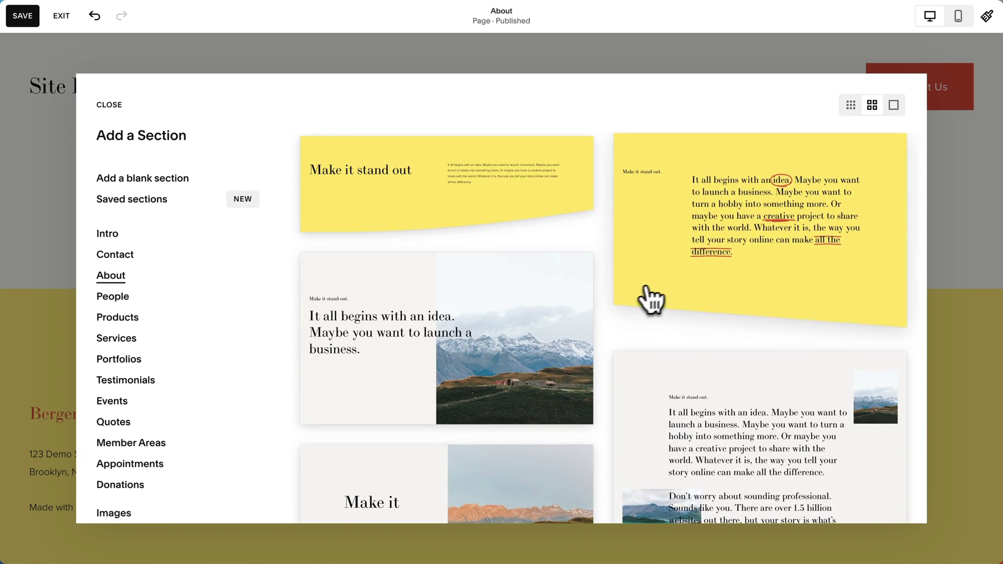
{"action": "left_click", "coordinate": [672, 291]}
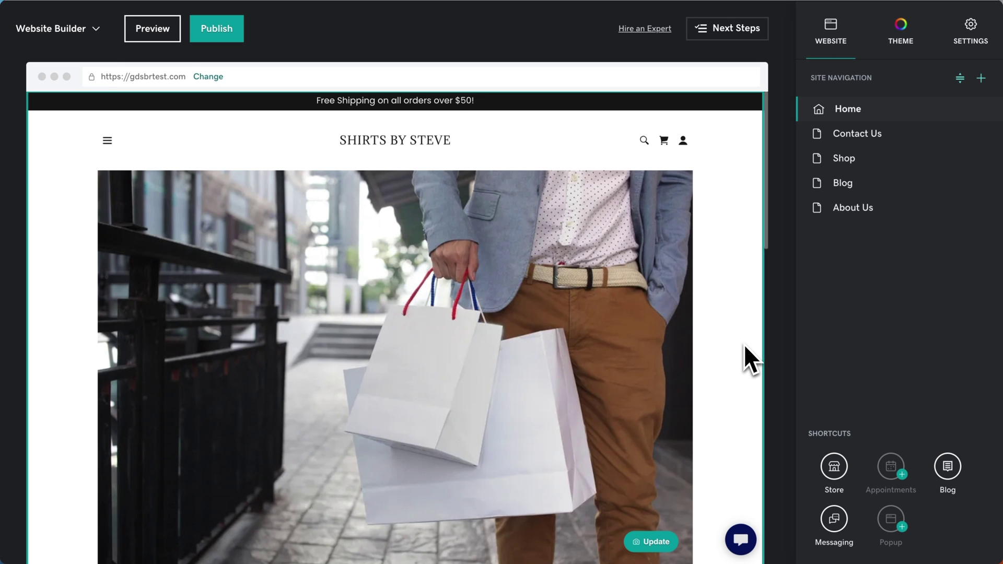
{"action": "left_click", "coordinate": [108, 141]}
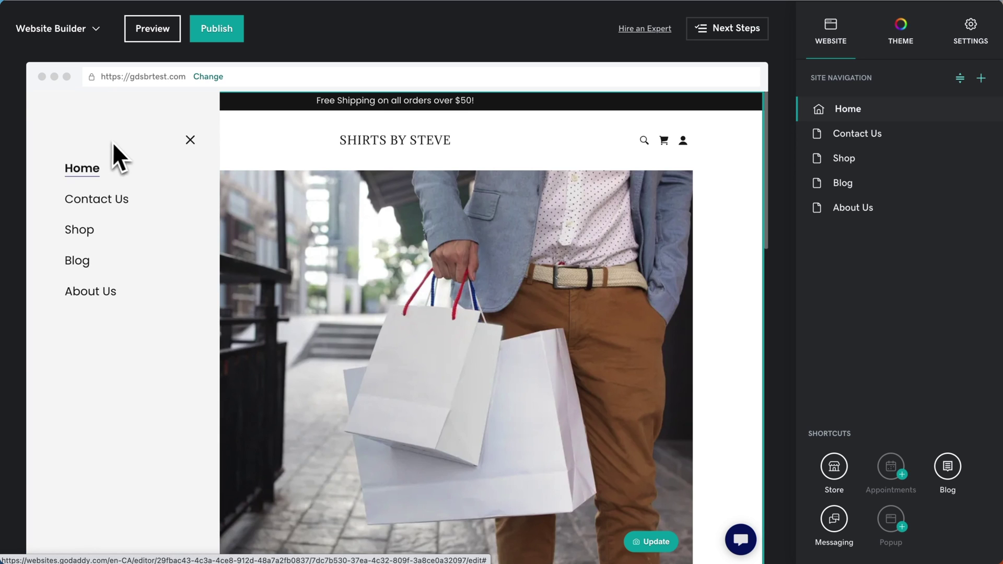
{"action": "left_click", "coordinate": [189, 140]}
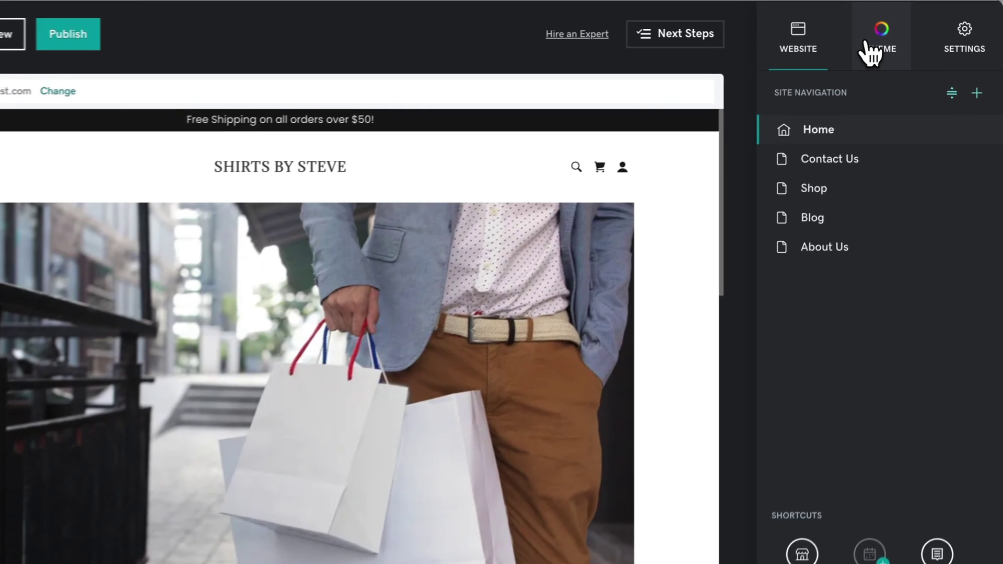
{"action": "left_click", "coordinate": [895, 35]}
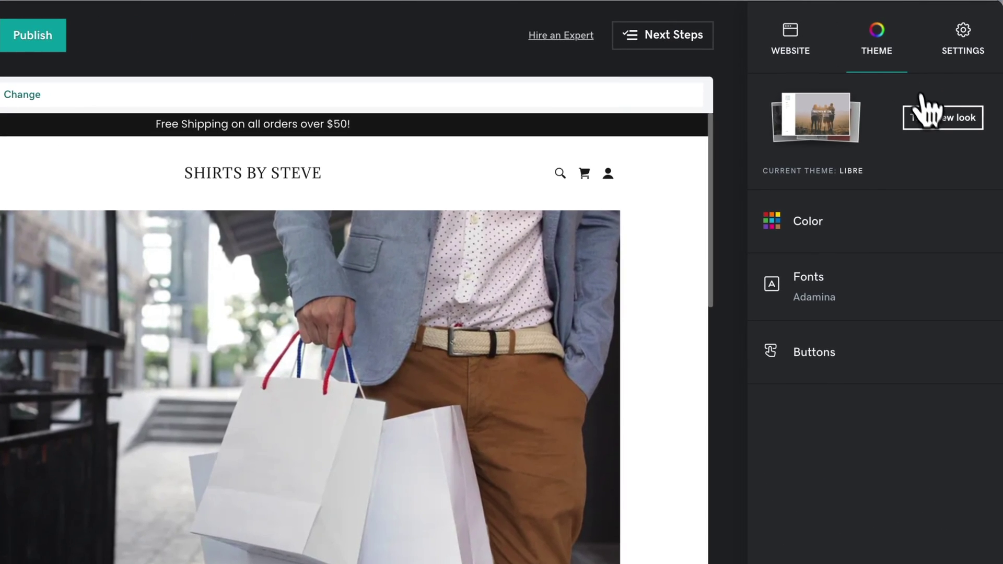
Browse the gallery of alternative themes for the site
{"action": "left_click", "coordinate": [938, 124]}
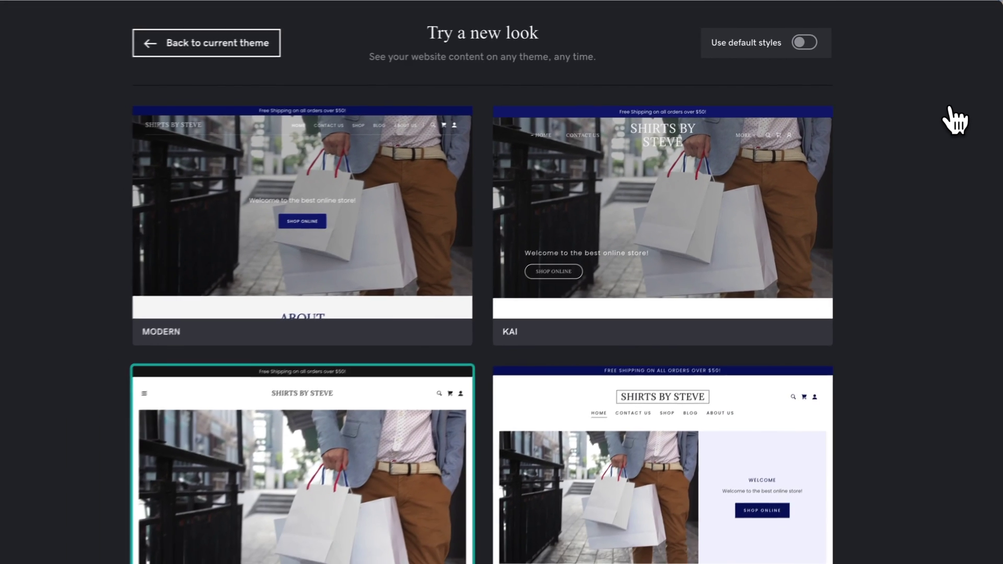
{"action": "scroll", "coordinate": [958, 116], "scroll_direction": "down", "scroll_amount": 5}
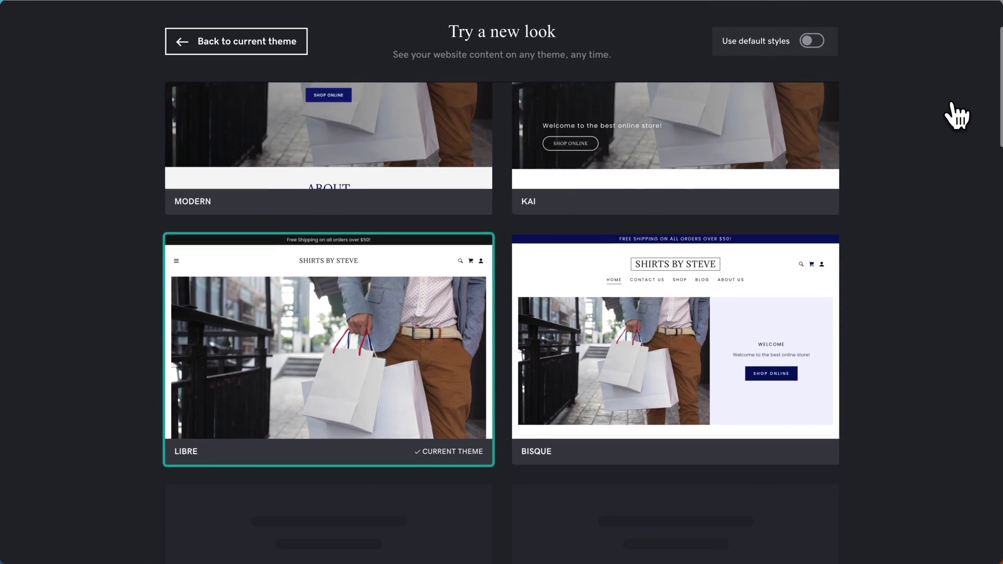
{"action": "scroll", "coordinate": [958, 116], "scroll_direction": "down", "scroll_amount": 1}
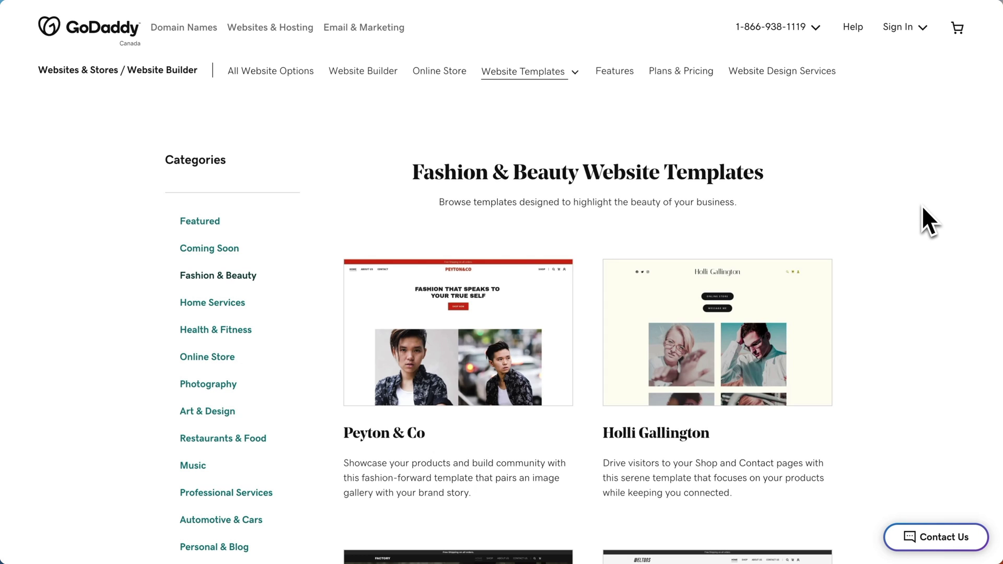
{"action": "mouse_move", "coordinate": [459, 357]}
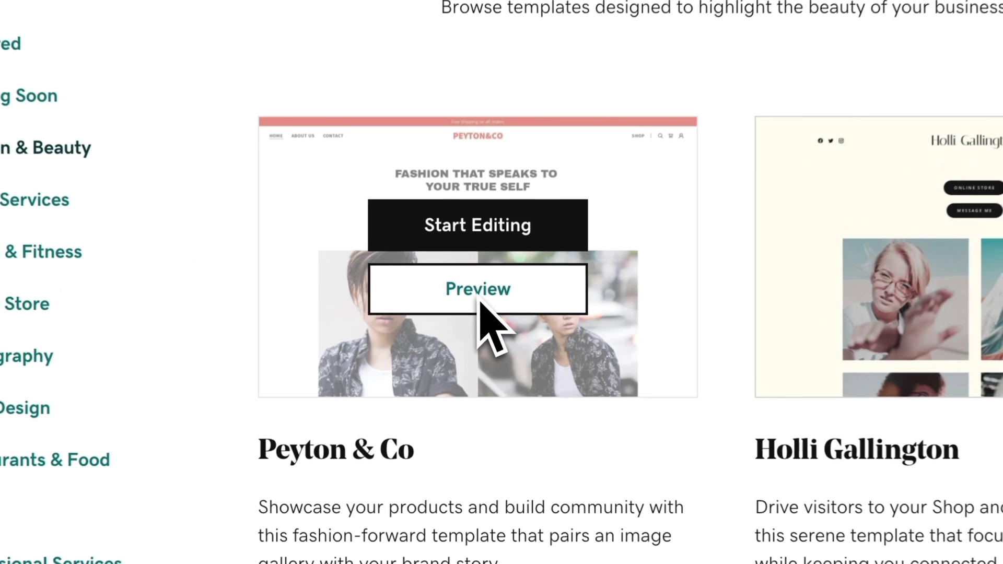
{"action": "left_click", "coordinate": [479, 302]}
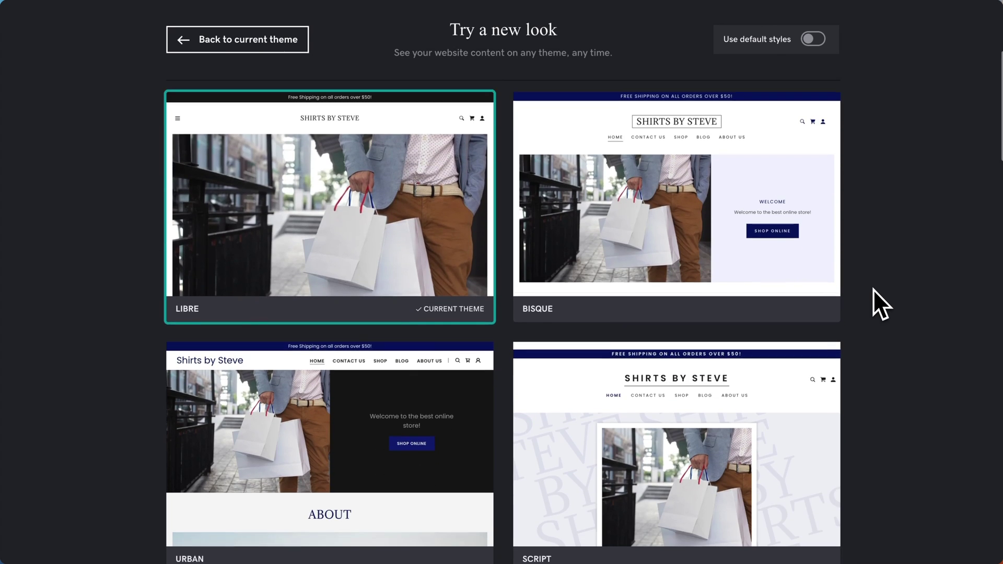
{"action": "scroll", "coordinate": [873, 289], "scroll_direction": "down", "scroll_amount": 15}
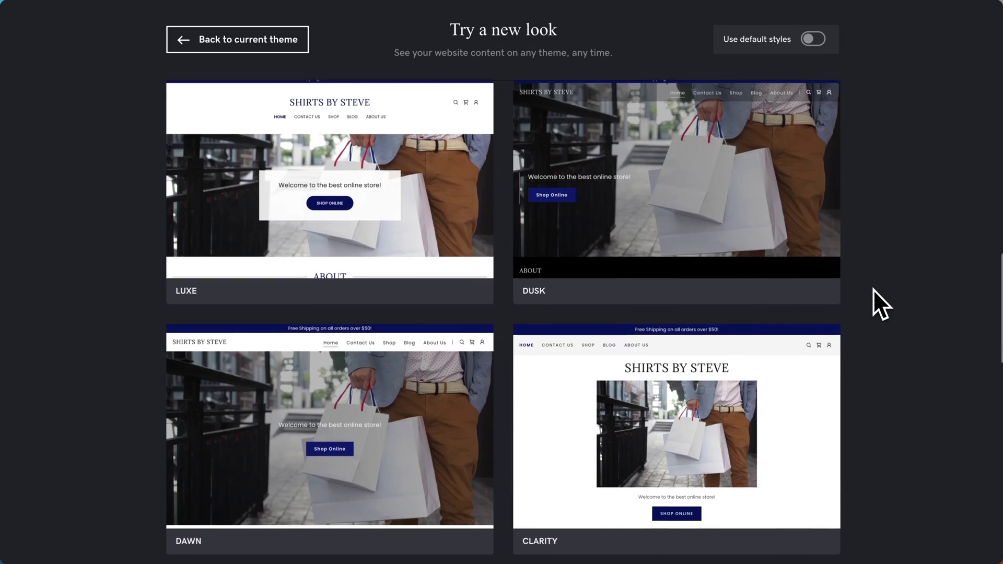